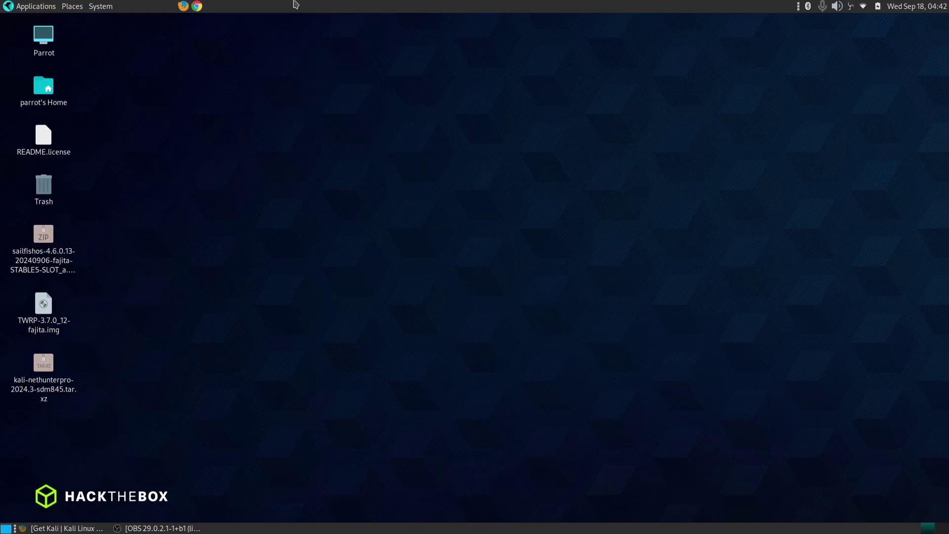
Launch Firefox, scroll Get Kali Mobile to the SDM845 download and open the NetHunter Pro documentation
{"action": "left_click", "coordinate": [182, 5]}
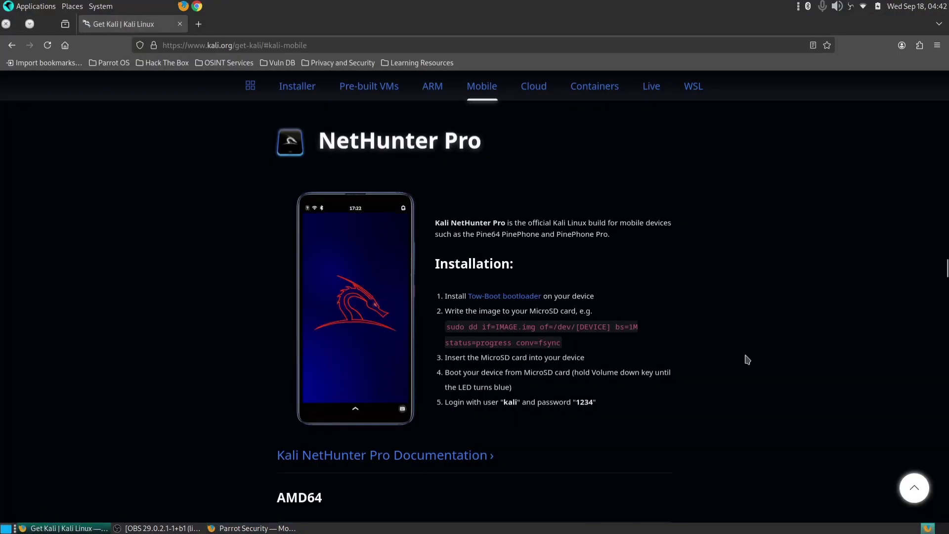
{"action": "scroll", "coordinate": [747, 359], "scroll_direction": "down", "scroll_amount": 5}
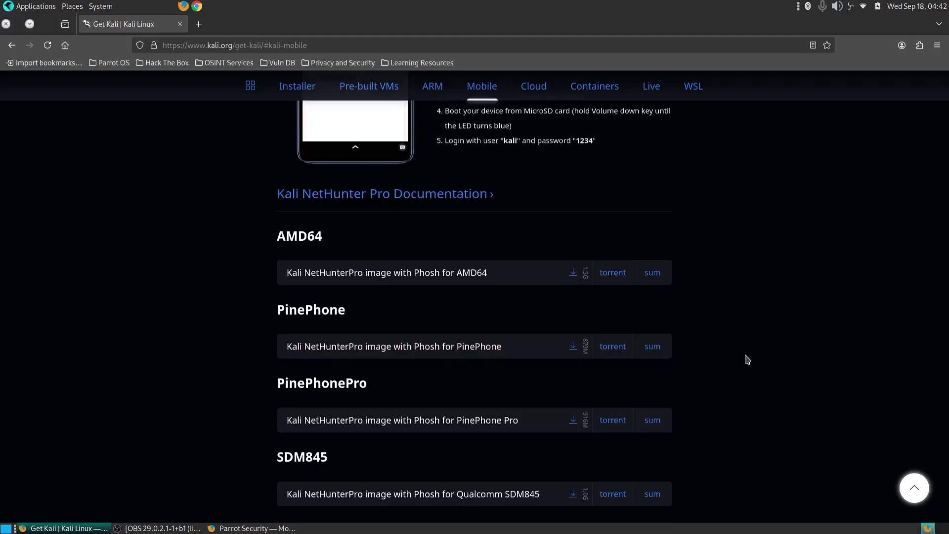
{"action": "scroll", "coordinate": [747, 359], "scroll_direction": "down", "scroll_amount": 4}
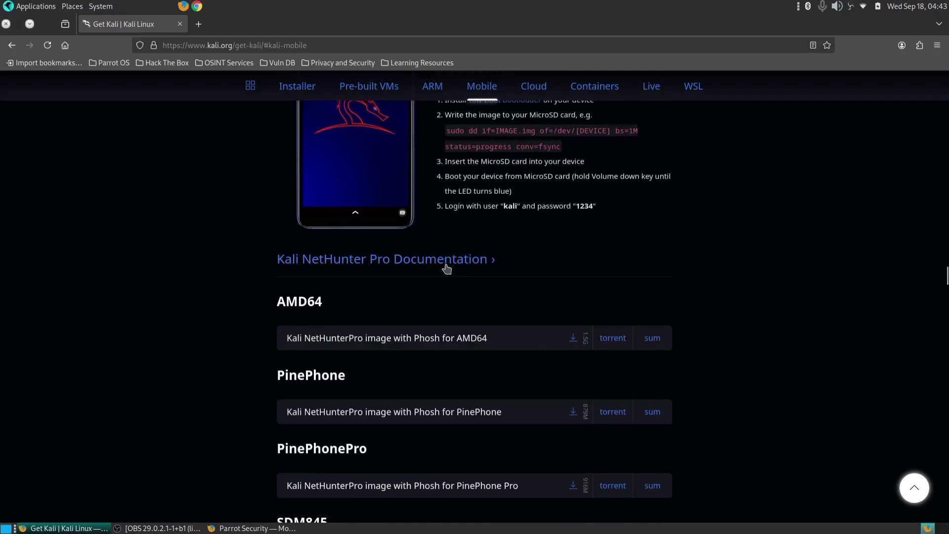
{"action": "left_click", "coordinate": [447, 268]}
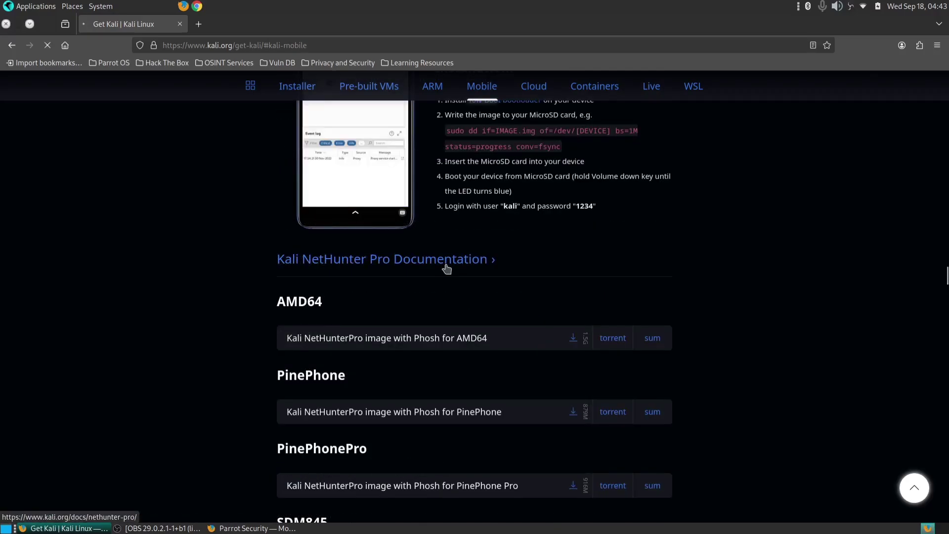
Scroll the docs to the install code block and highlight the '#Install on EMMC (fastboot method)' heading
{"action": "scroll", "coordinate": [448, 268], "scroll_direction": "down", "scroll_amount": 5}
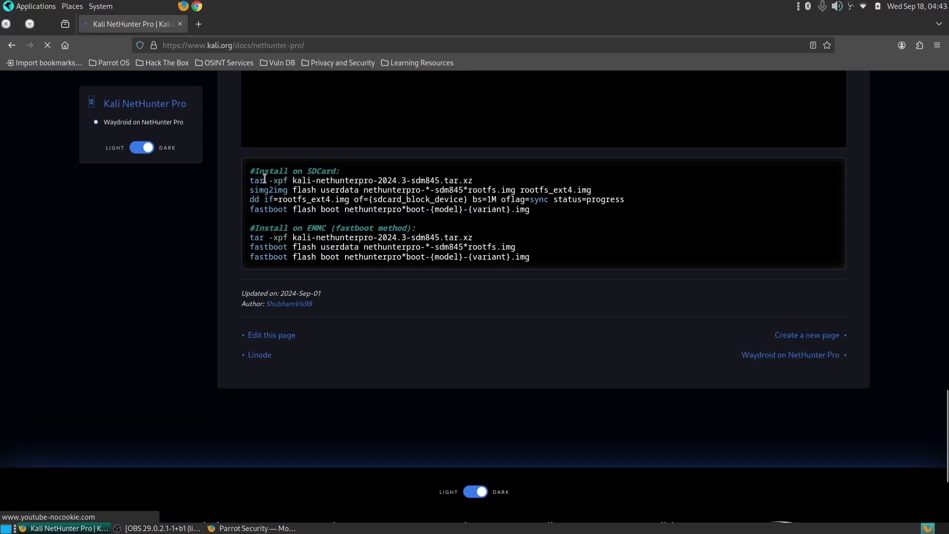
{"action": "left_click_drag", "start_coordinate": [416, 227], "coordinate": [251, 225]}
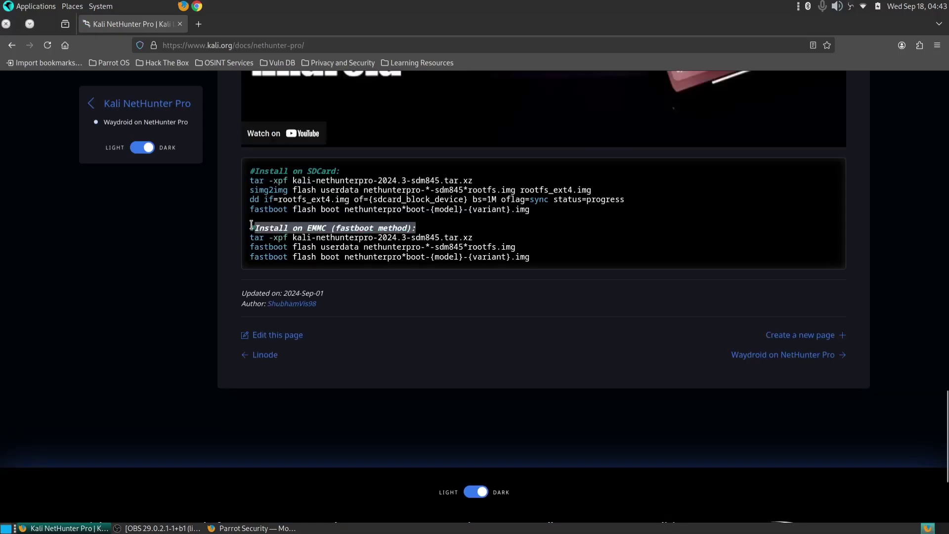
{"action": "left_click", "coordinate": [305, 229]}
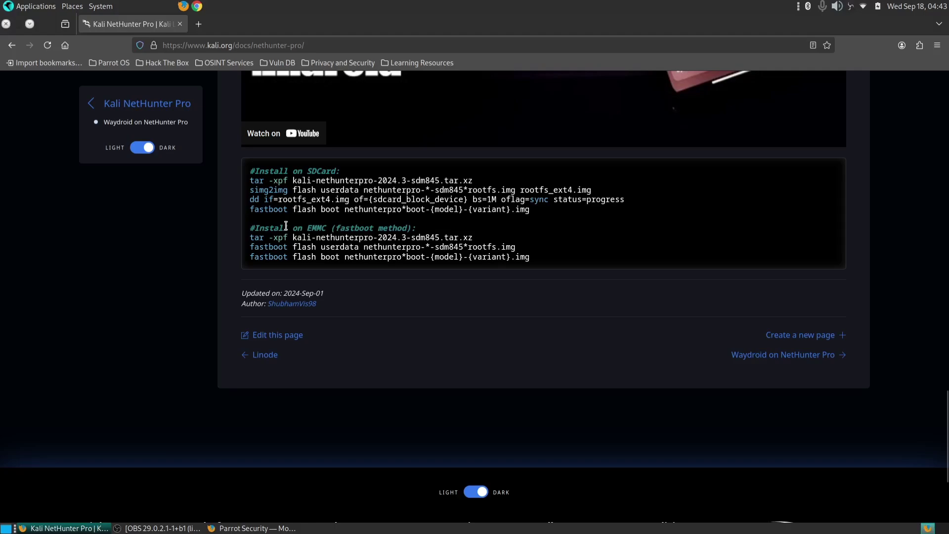
Open a new terminal, change into ~/Desktop and list its files
{"action": "key", "text": "ctrl+alt+t"}
{"action": "type", "text": "cd"}
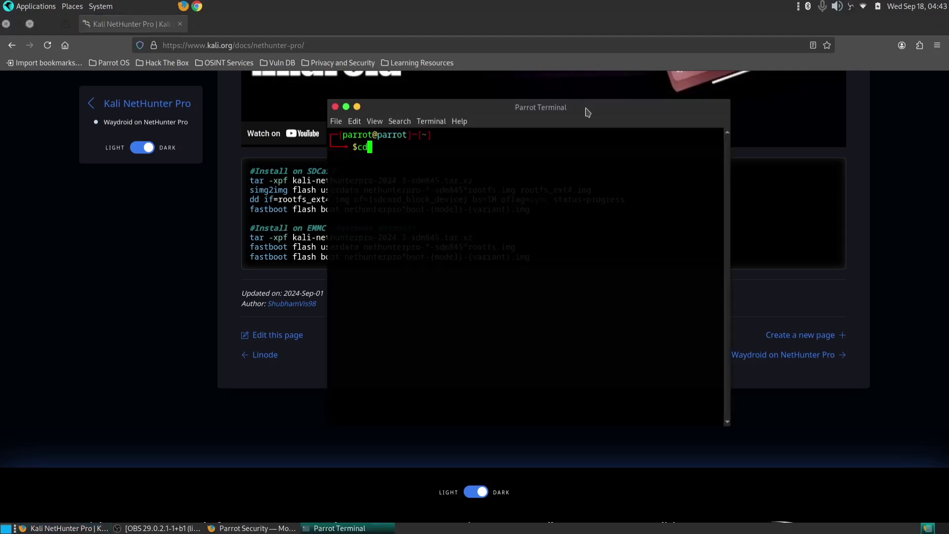
{"action": "type", "text": " D"}
{"action": "key", "text": "Tab"}
{"action": "key", "text": "Return"}
{"action": "type", "text": "ls"}
{"action": "key", "text": "Return"}
Compare the kali-nethunterpro-2024.3-sdm845.tar.xz name in the listing with the EMMC instructions
{"action": "left_click_drag", "start_coordinate": [622, 107], "coordinate": [866, 100]}
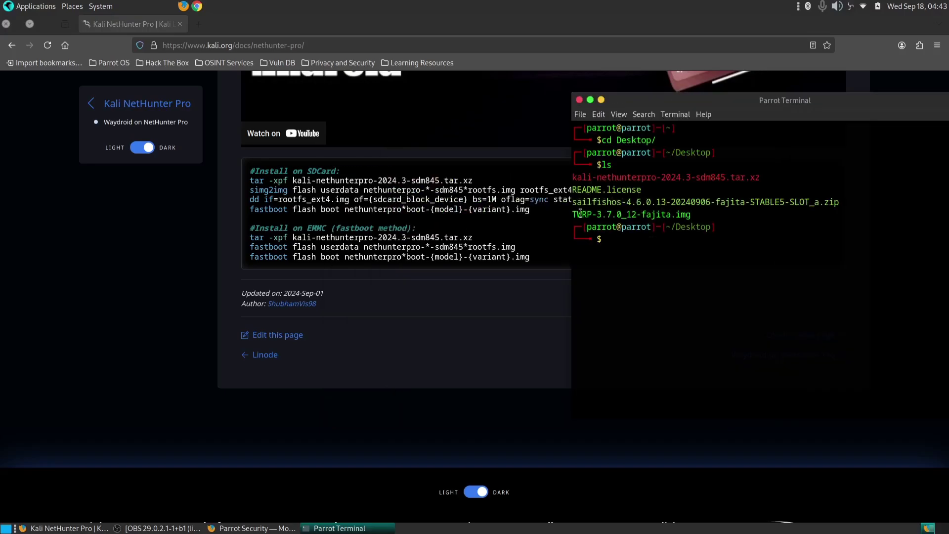
{"action": "left_click_drag", "start_coordinate": [576, 177], "coordinate": [751, 178]}
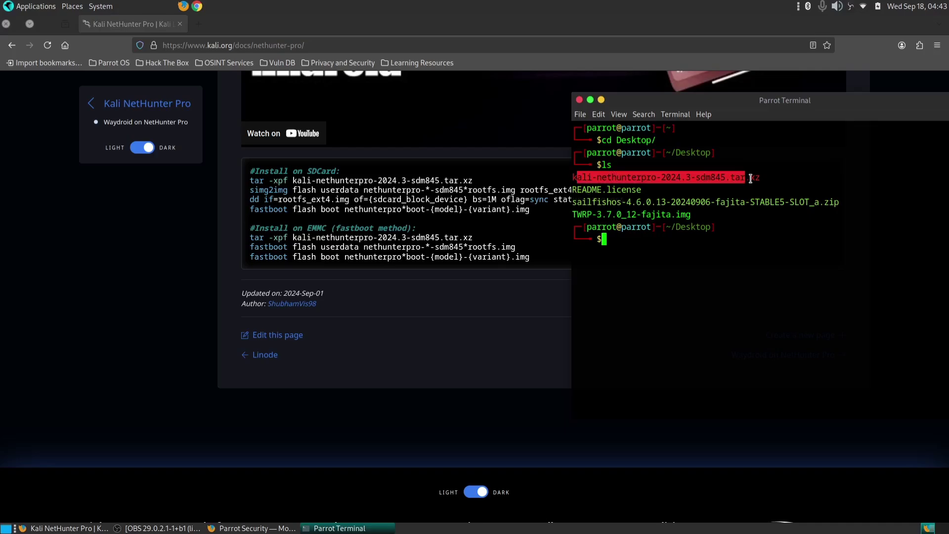
{"action": "left_click", "coordinate": [750, 178]}
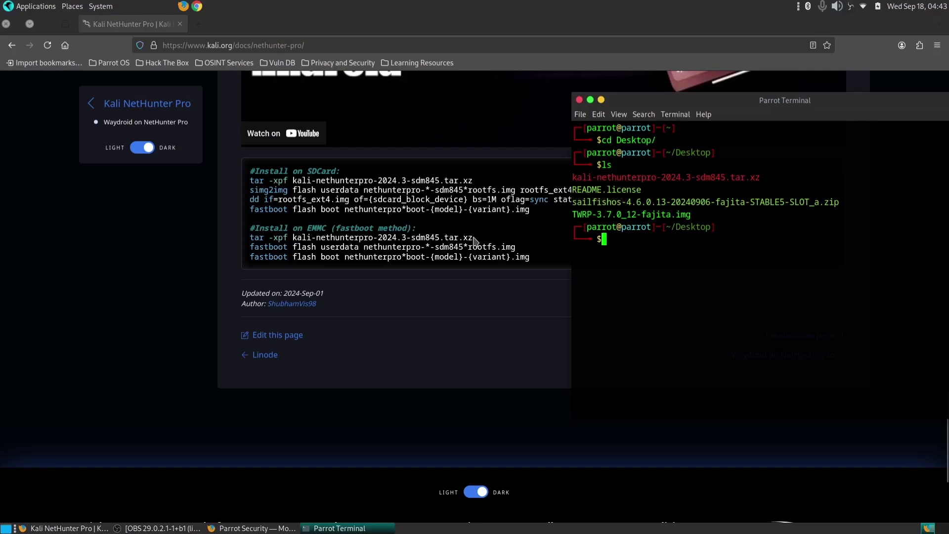
{"action": "left_click_drag", "start_coordinate": [473, 239], "coordinate": [289, 236]}
{"action": "left_click", "coordinate": [252, 233]}
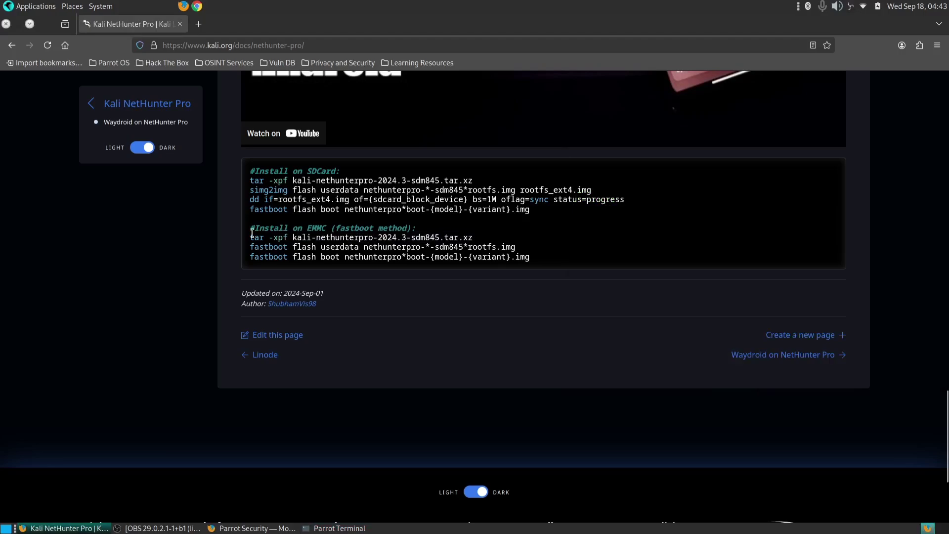
Copy the docs' tar -xpf line and run it in the terminal to extract the archive
{"action": "left_click_drag", "start_coordinate": [252, 233], "coordinate": [478, 242]}
{"action": "key", "text": "ctrl+c"}
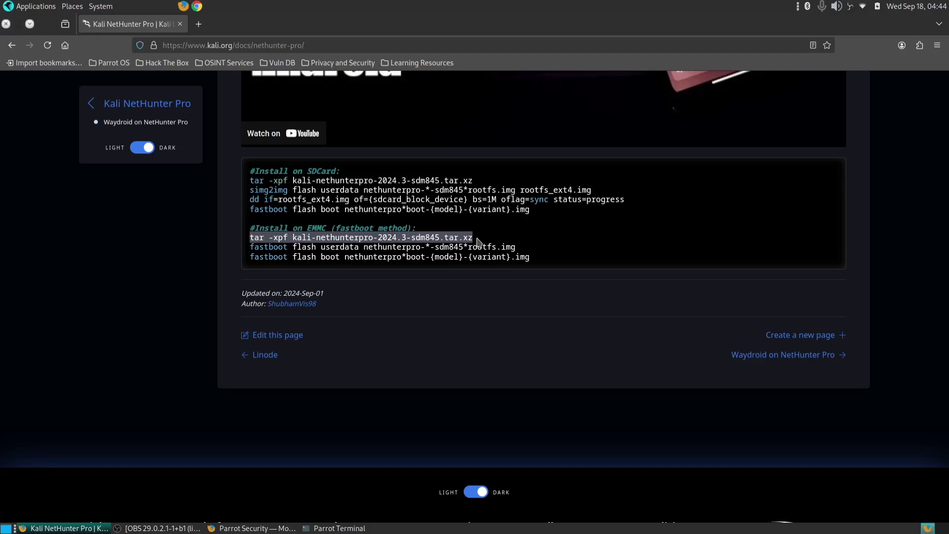
{"action": "key", "text": "alt+Tab"}
{"action": "key", "text": "ctrl+shift+v"}
{"action": "key", "text": "Return"}
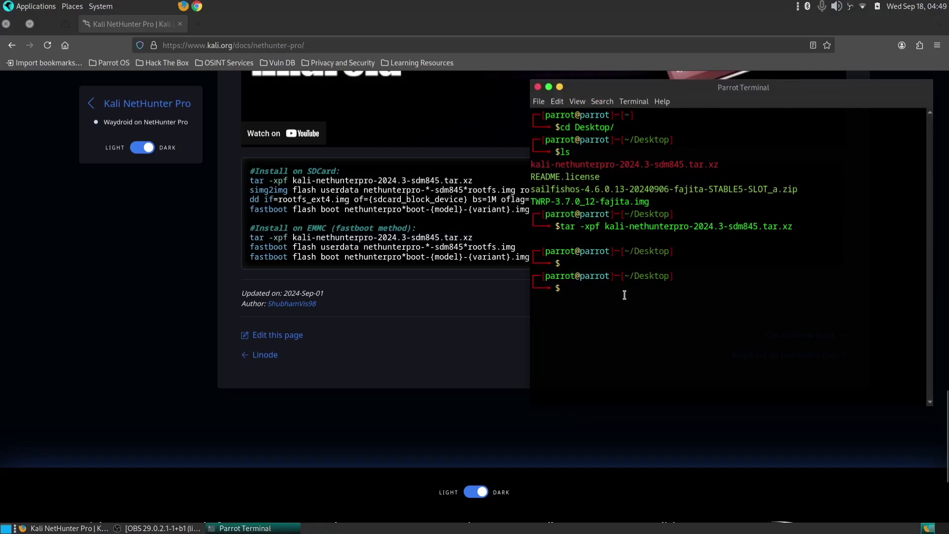
Run 'fastboot flash userdata nethunterpro-*-sdm845*rootfs.img' until all 8 sparse chunks report OKAY
{"action": "type", "text": "fastboot flash userdata nethunterpro-*-sdm845*rootfs.img"}
{"action": "key", "text": "Return"}
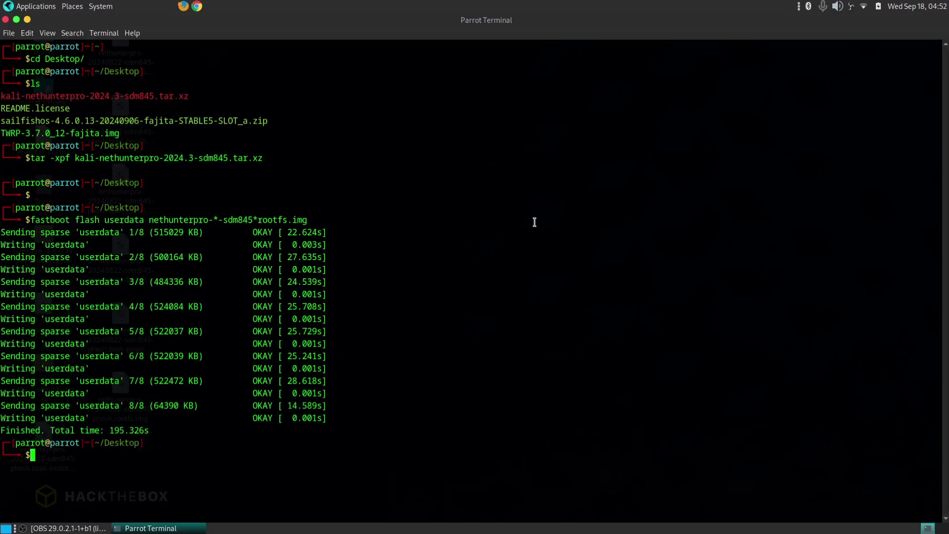
Enter the boot flash command with the Tab-completed nethunterpro-20240822-sdm845-phosh.boot-fajita.img, mistyped as 'fastboo'
{"action": "type", "text": "fastboo flash boot net"}
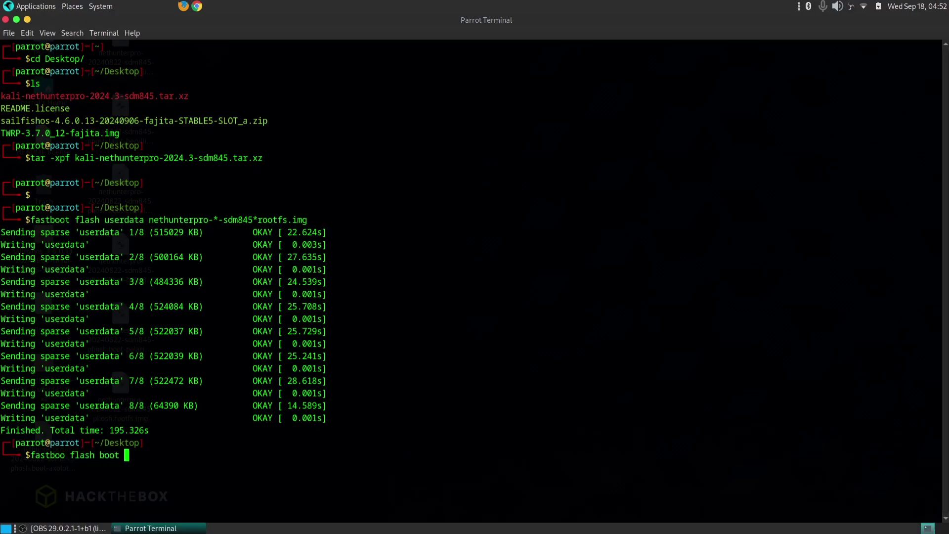
{"action": "key", "text": "Tab"}
{"action": "type", "text": "b"}
{"action": "key", "text": "Tab"}
{"action": "key", "text": "Tab"}
{"action": "key", "text": "Tab"}
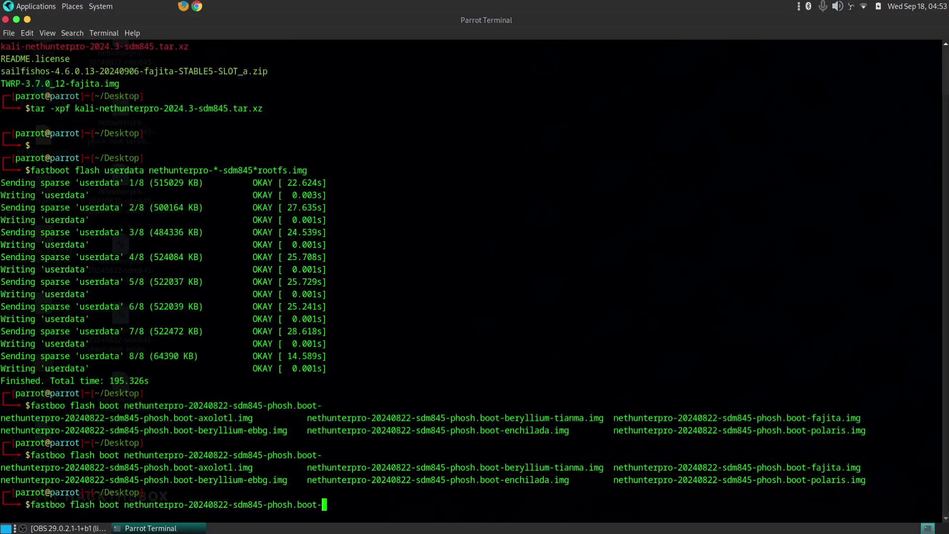
{"action": "type", "text": "f"}
{"action": "key", "text": "Tab"}
{"action": "key", "text": "Return"}
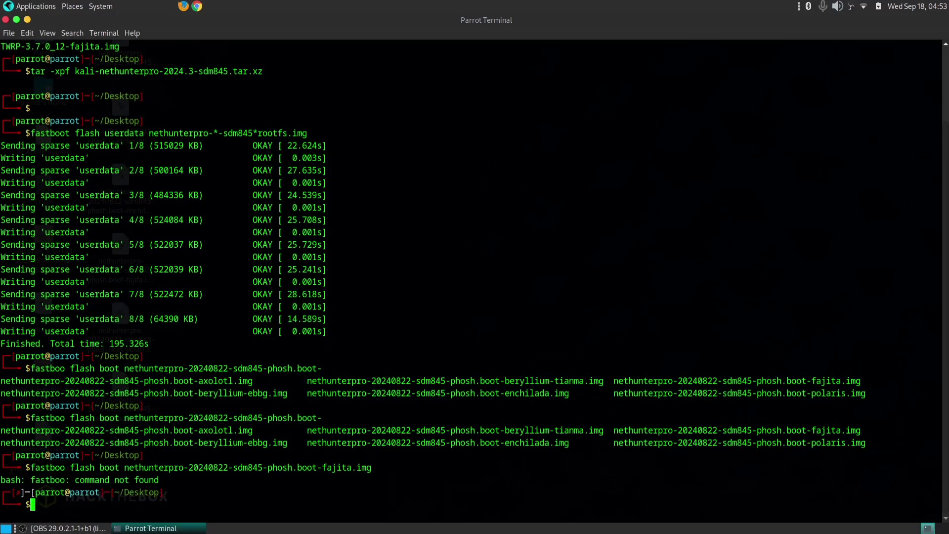
Correct 'fastboo' to 'fastboot' and rerun until the image flashes to boot_b OKAY
{"action": "key", "text": "Up"}
{"action": "key", "text": "ctrl+Left"}
{"action": "key", "text": "ctrl+Left"}
{"action": "key", "text": "ctrl+Left"}
{"action": "key", "text": "ctrl+Left"}
{"action": "key", "text": "ctrl+Left"}
{"action": "key", "text": "ctrl+Left"}
{"action": "key", "text": "ctrl+Left"}
{"action": "key", "text": "ctrl+Left"}
{"action": "key", "text": "ctrl+Left"}
{"action": "key", "text": "Left"}
{"action": "type", "text": "t"}
{"action": "key", "text": "Return"}
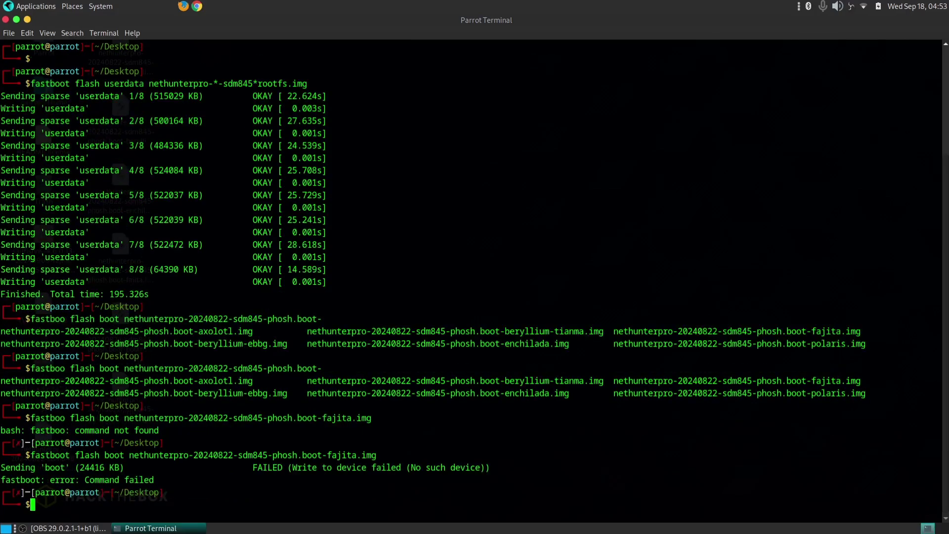
{"action": "key", "text": "Up"}
{"action": "key", "text": "Return"}
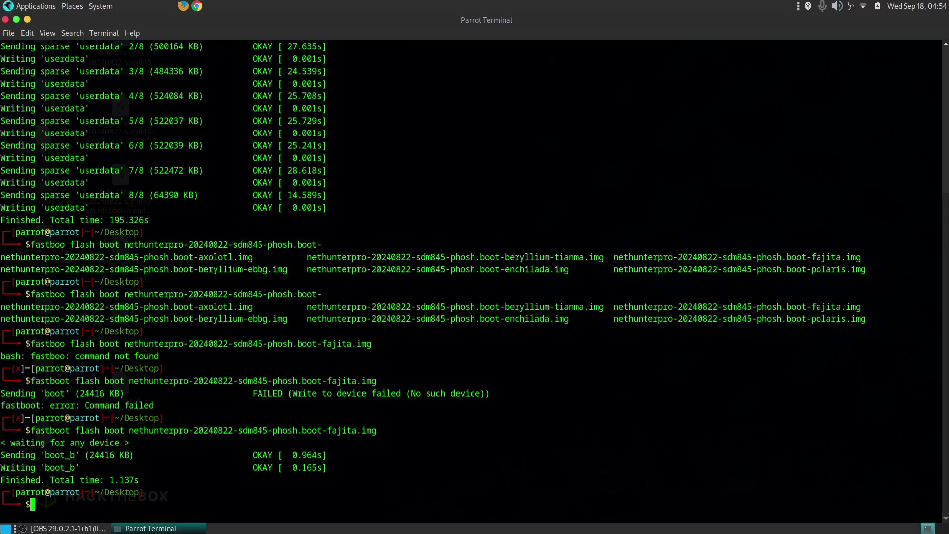
Run 'fastboot erase dtbo_b', which completes OKAY in 0.015s
{"action": "type", "text": "fastboot erase dtbo"}
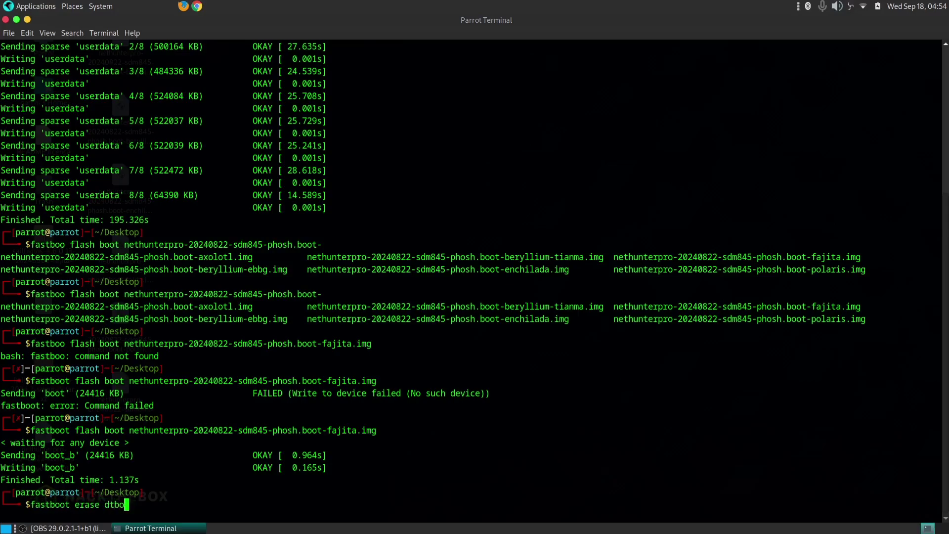
{"action": "type", "text": "+b"}
{"action": "key", "text": "Return"}
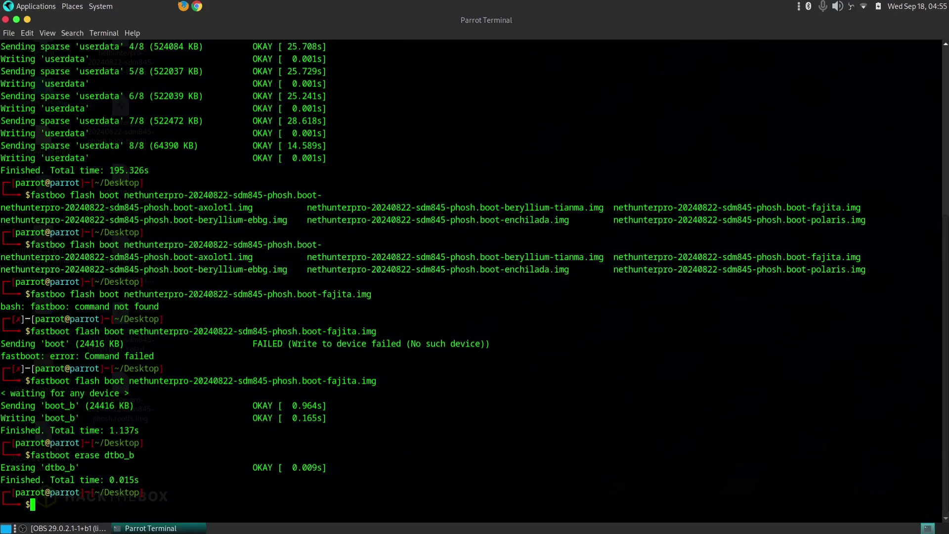
{"action": "type", "text": ";"}
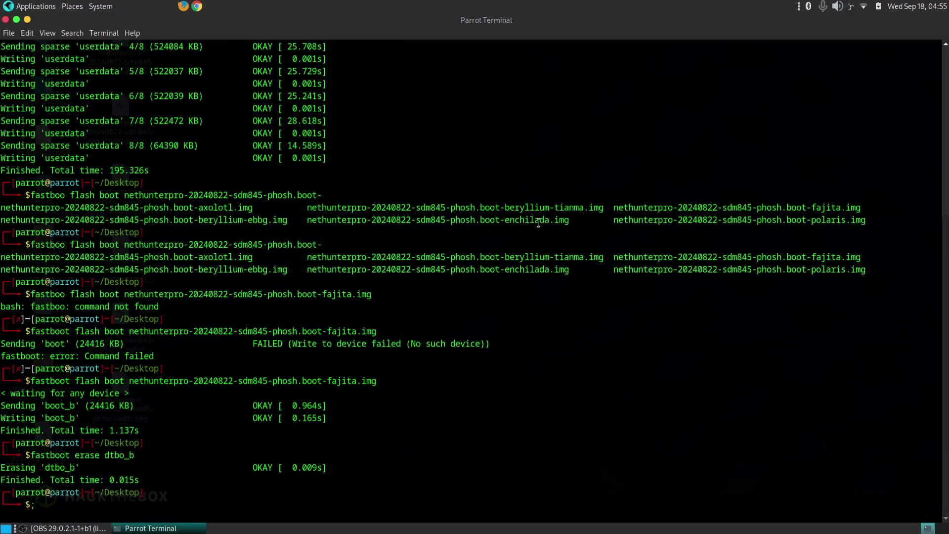